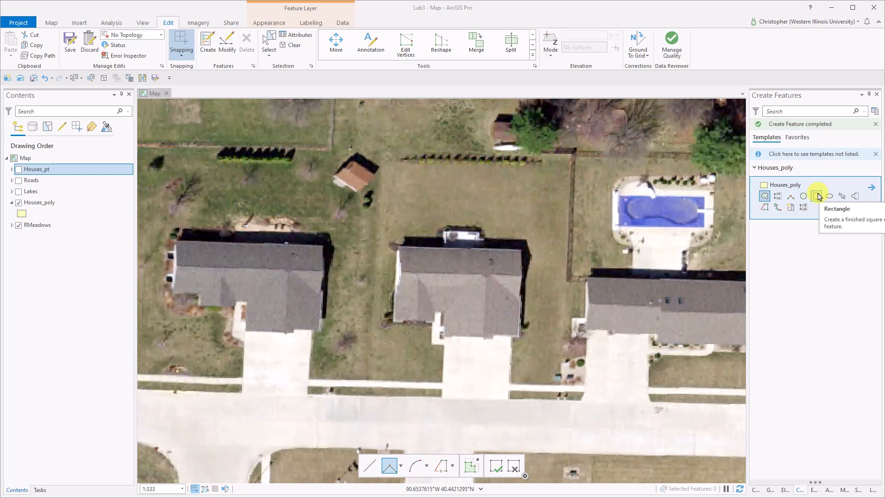
- Draw a trial Houses_poly rectangle around the middle house with the Rectangle tool and delete it
{"action": "left_click", "coordinate": [816, 196]}
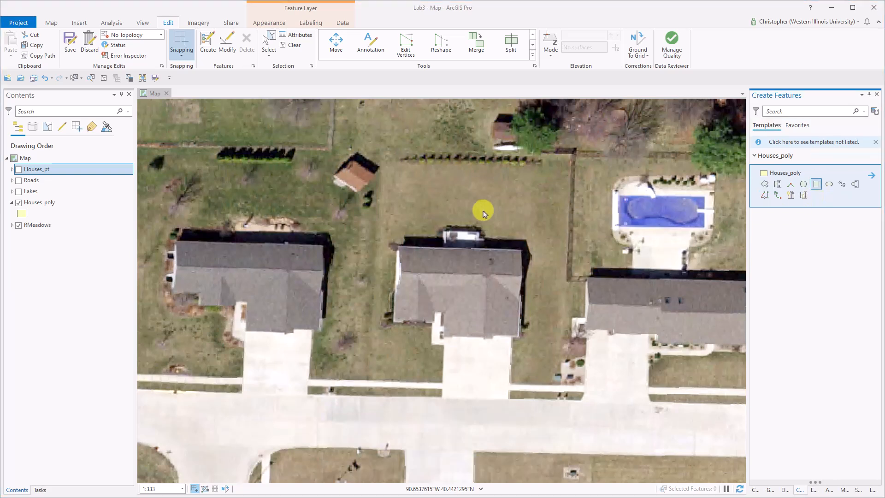
{"action": "left_click", "coordinate": [377, 240]}
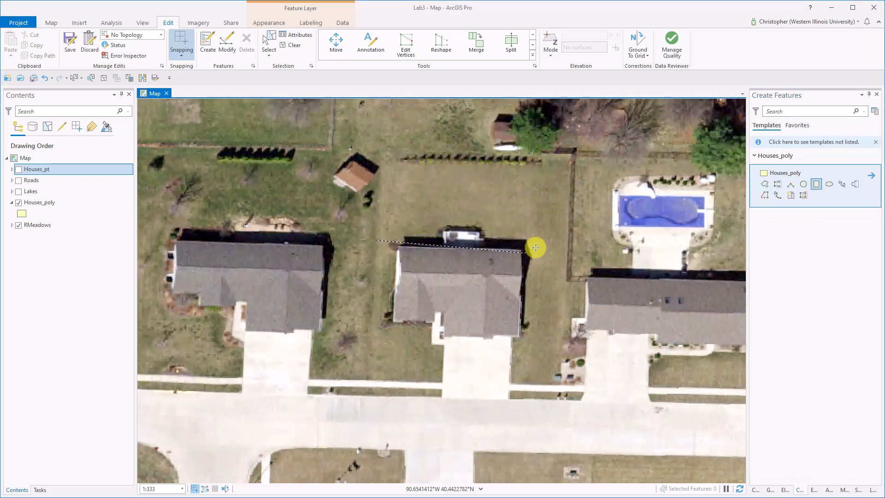
{"action": "left_click", "coordinate": [559, 241]}
{"action": "left_click", "coordinate": [558, 355]}
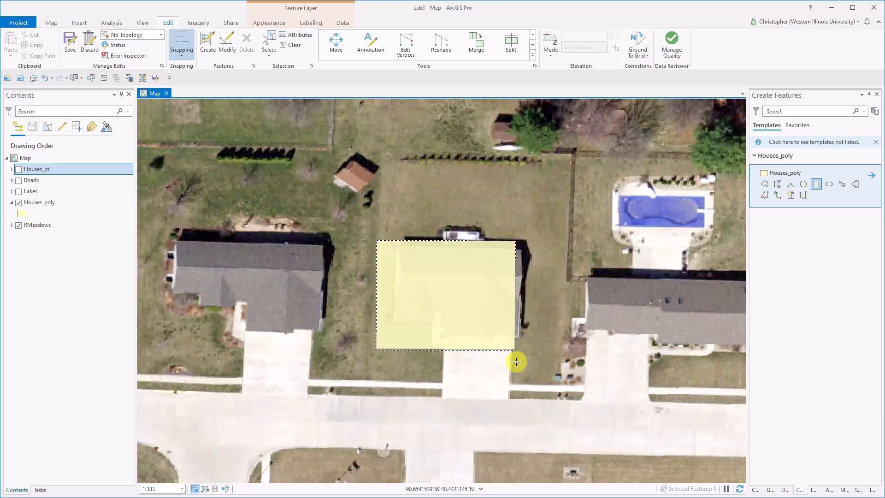
{"action": "left_click", "coordinate": [537, 347]}
{"action": "key", "text": "Delete"}
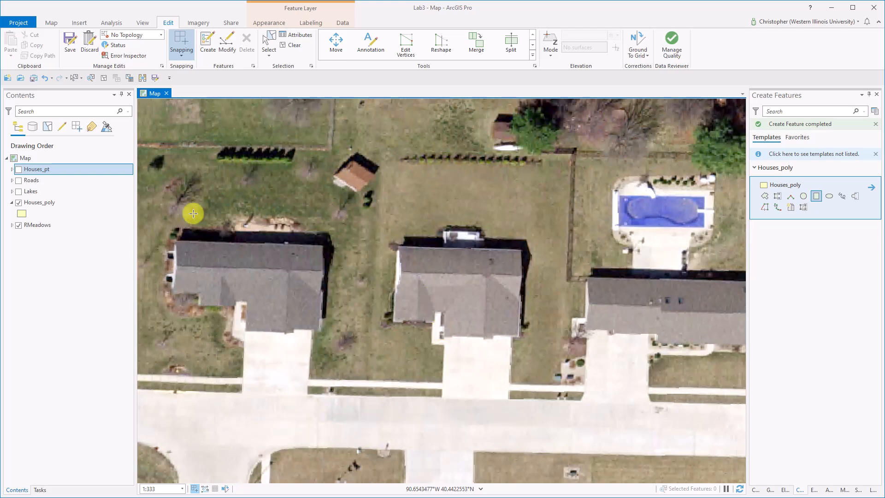
- Symbolize the Houses_poly layer with no fill color and a yellow outline, and apply the change
{"action": "left_click", "coordinate": [22, 214]}
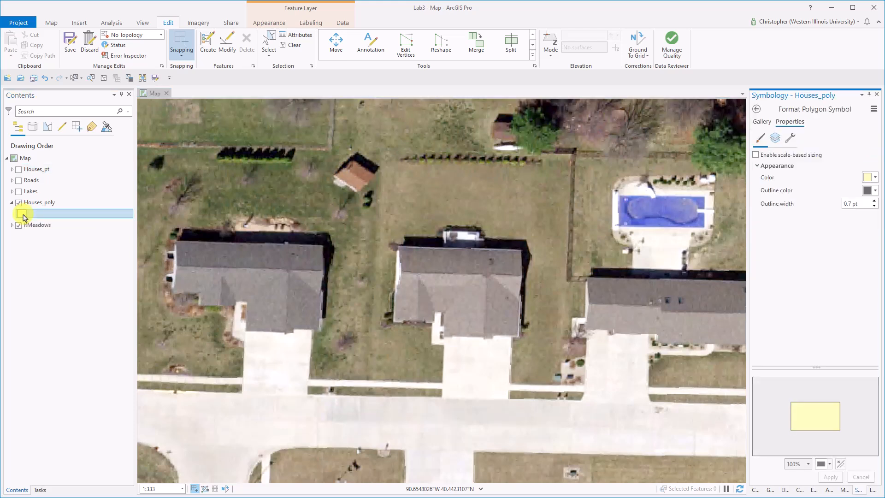
{"action": "left_click", "coordinate": [875, 179]}
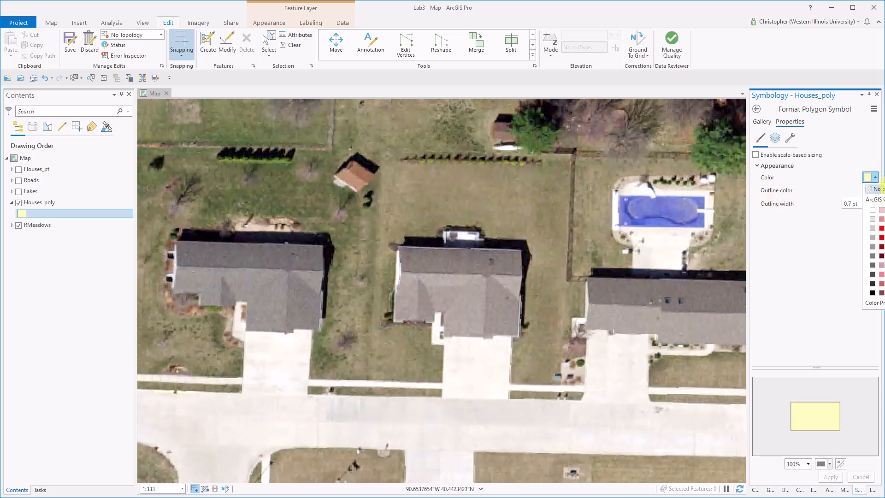
{"action": "left_click", "coordinate": [874, 189]}
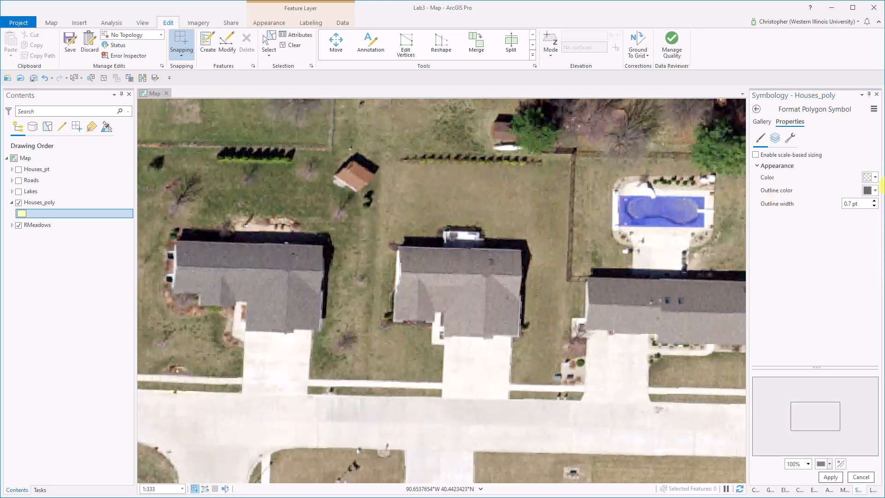
{"action": "left_click", "coordinate": [875, 192]}
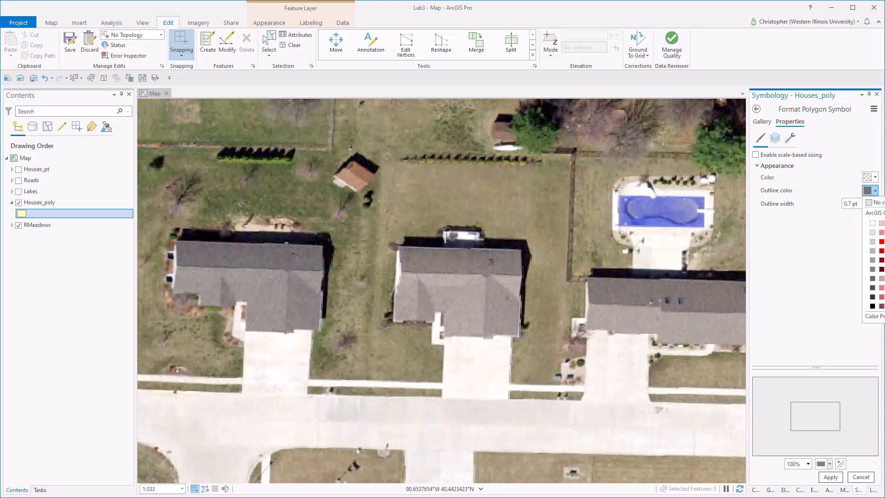
{"action": "left_click", "coordinate": [884, 232]}
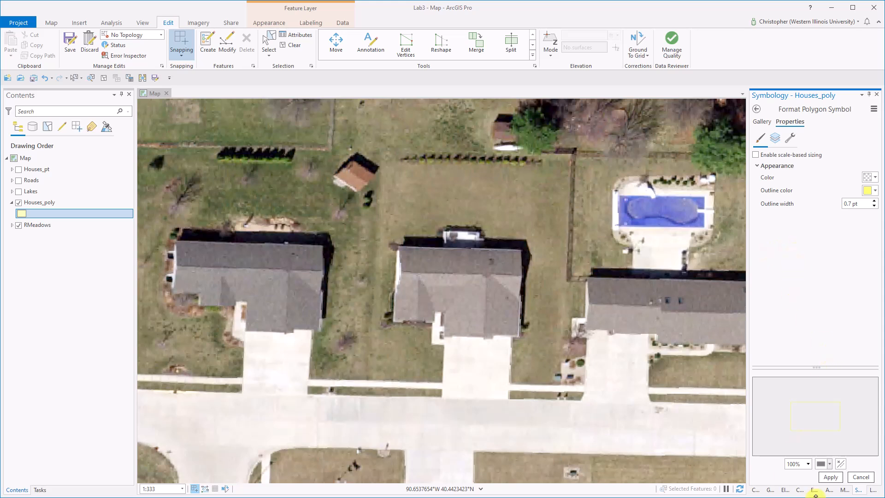
{"action": "left_click", "coordinate": [830, 477]}
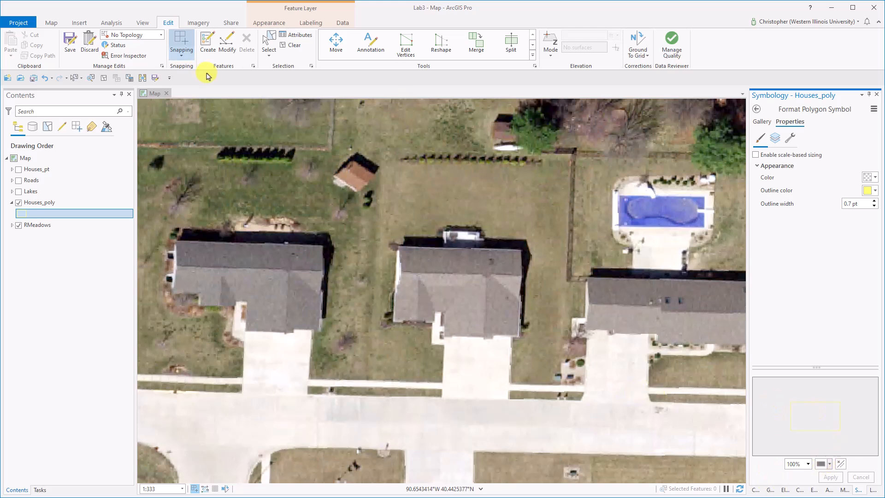
- Create another rectangular Houses_poly feature over the middle house and clear the selection to view its outline
{"action": "left_click", "coordinate": [207, 44]}
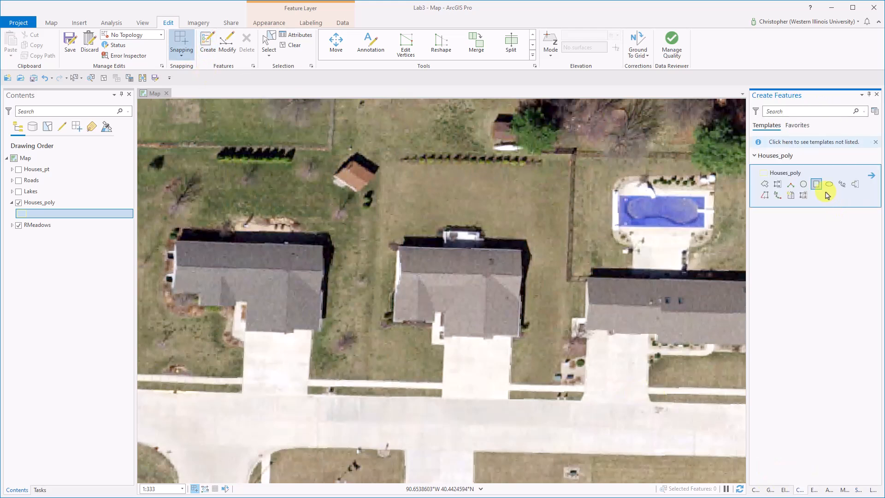
{"action": "left_click", "coordinate": [377, 232]}
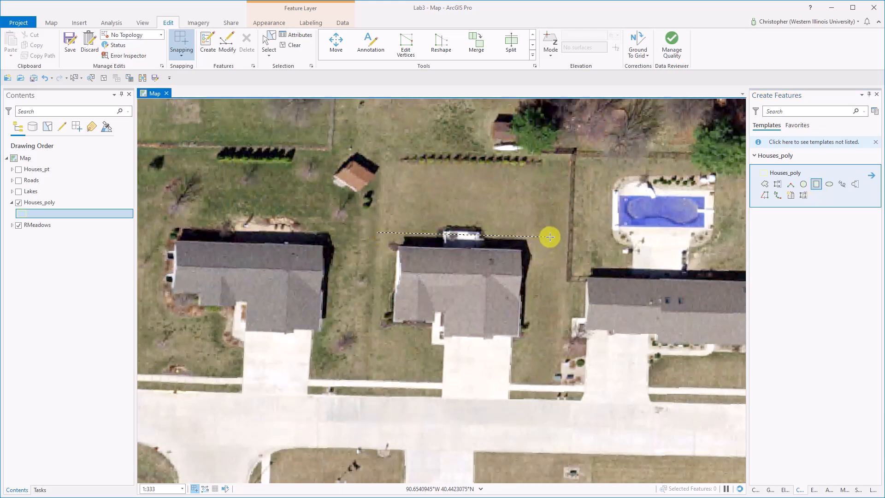
{"action": "left_click", "coordinate": [550, 237]}
{"action": "left_click", "coordinate": [547, 307]}
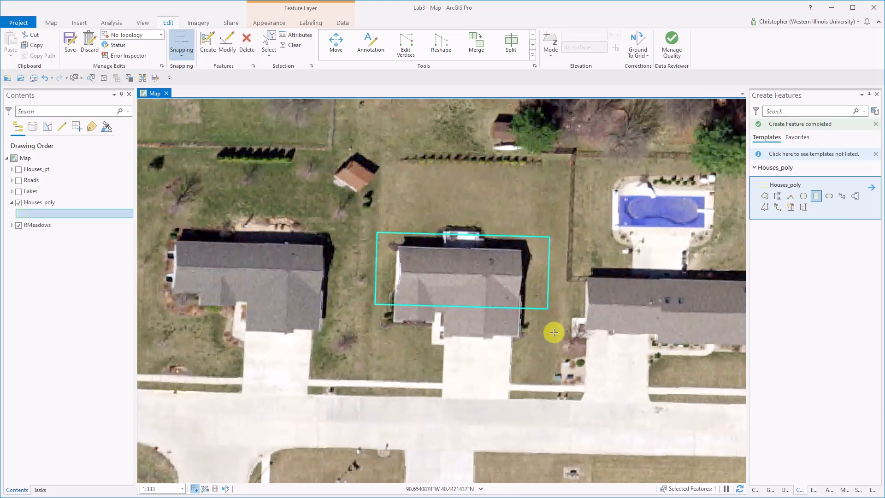
{"action": "left_click", "coordinate": [104, 78]}
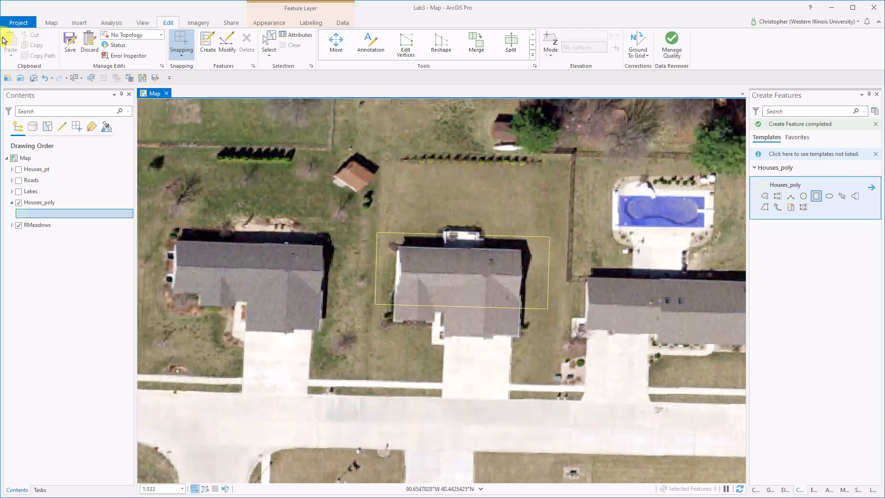
- Select the rectangle over the middle house and delete it
{"action": "left_click", "coordinate": [74, 78]}
{"action": "left_click_drag", "start_coordinate": [450, 201], "coordinate": [454, 243]}
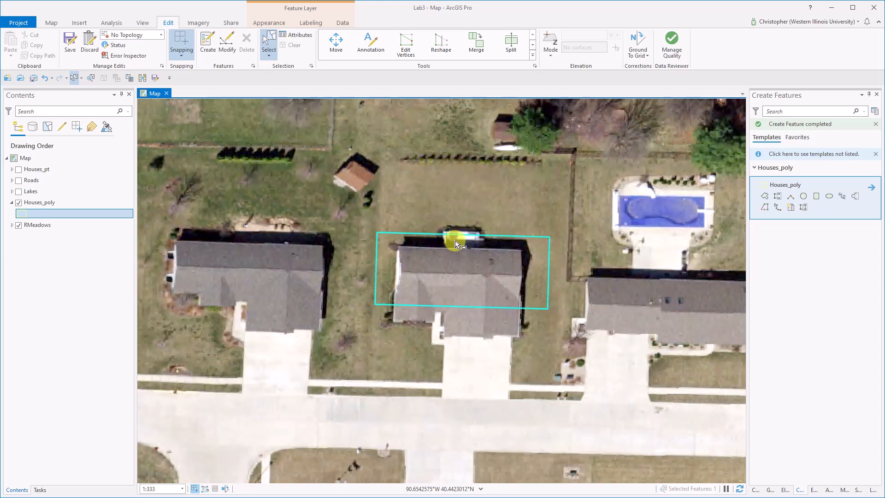
{"action": "key", "text": "Delete"}
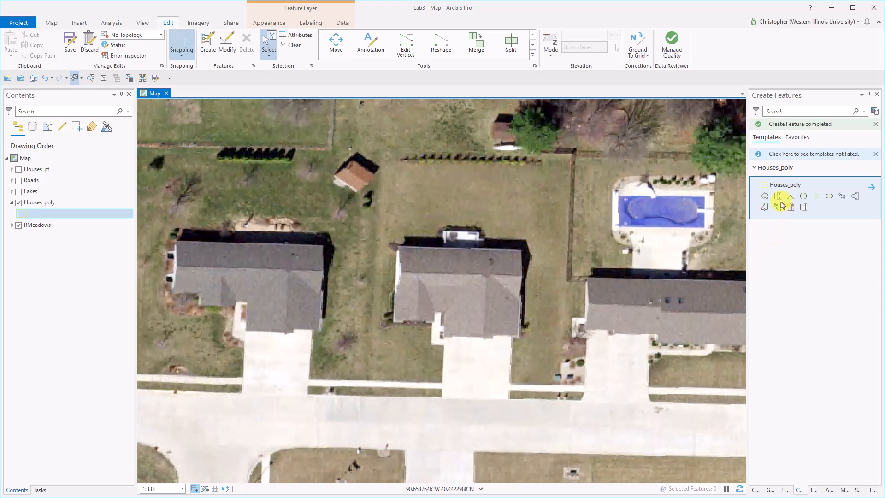
- Digitize the middle house's roof outline as a Houses_poly polygon with right-angle segments, including the entry notch, and finish the sketch
{"action": "left_click", "coordinate": [763, 196]}
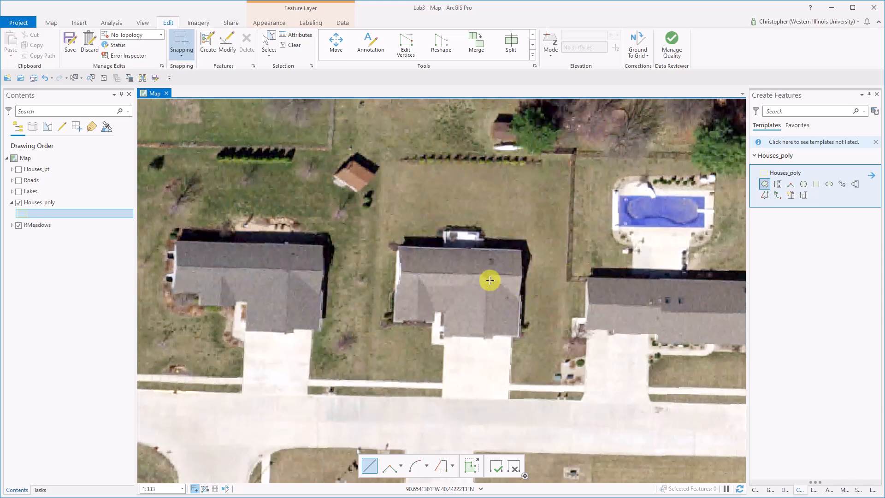
{"action": "left_click", "coordinate": [396, 248]}
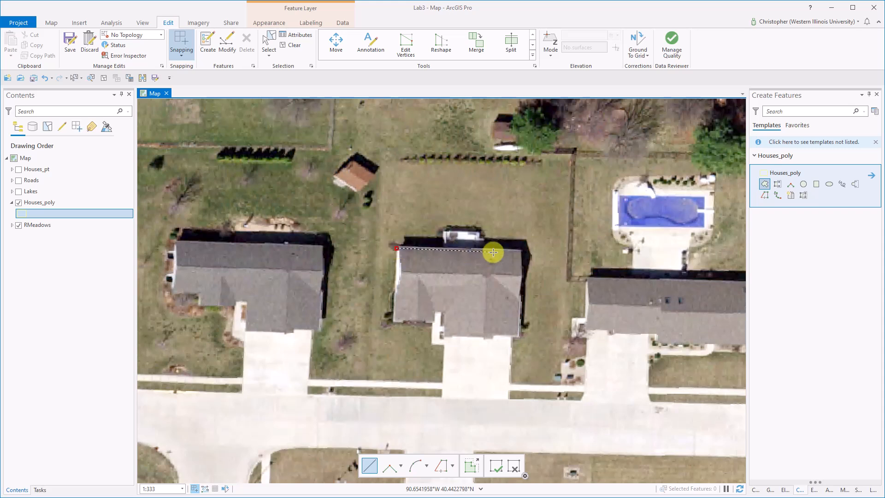
{"action": "left_click", "coordinate": [390, 465]}
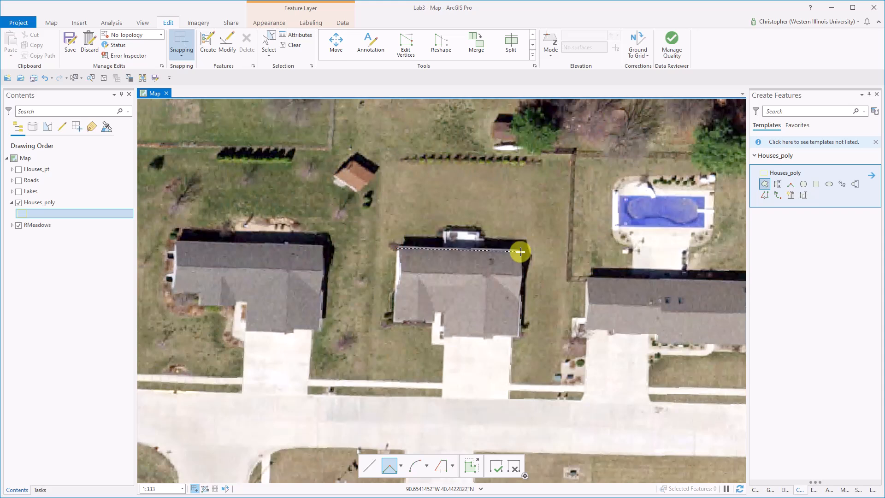
{"action": "left_click", "coordinate": [520, 251]}
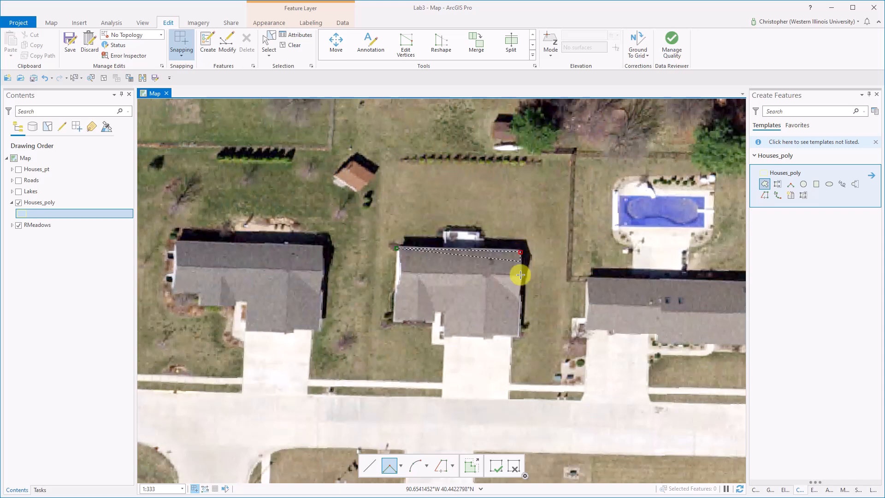
{"action": "left_click", "coordinate": [518, 336]}
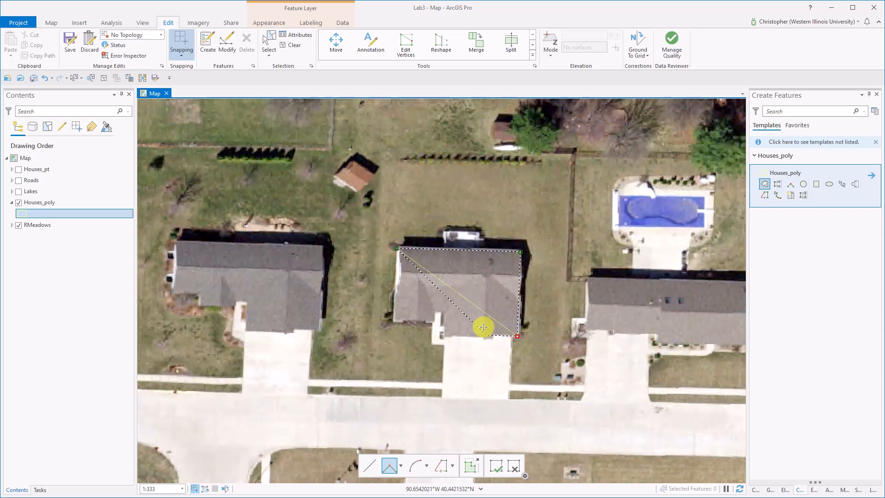
{"action": "left_click", "coordinate": [444, 334]}
{"action": "left_click", "coordinate": [445, 312]}
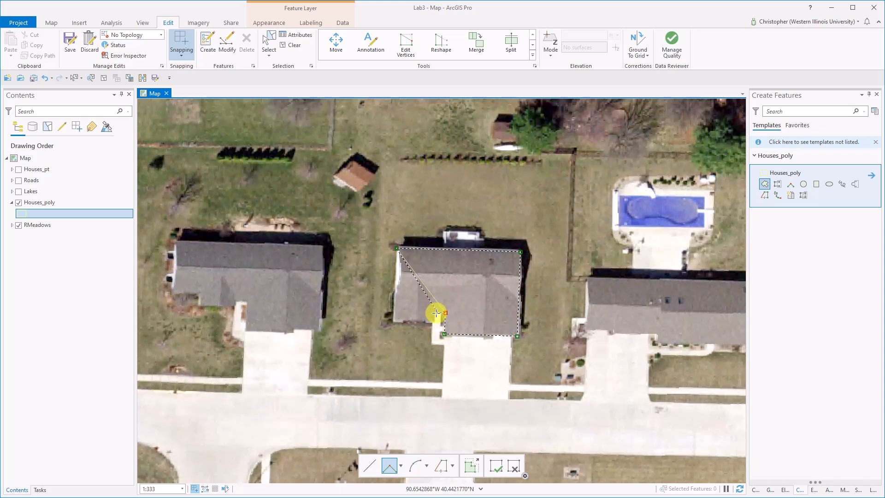
{"action": "left_click", "coordinate": [435, 313]}
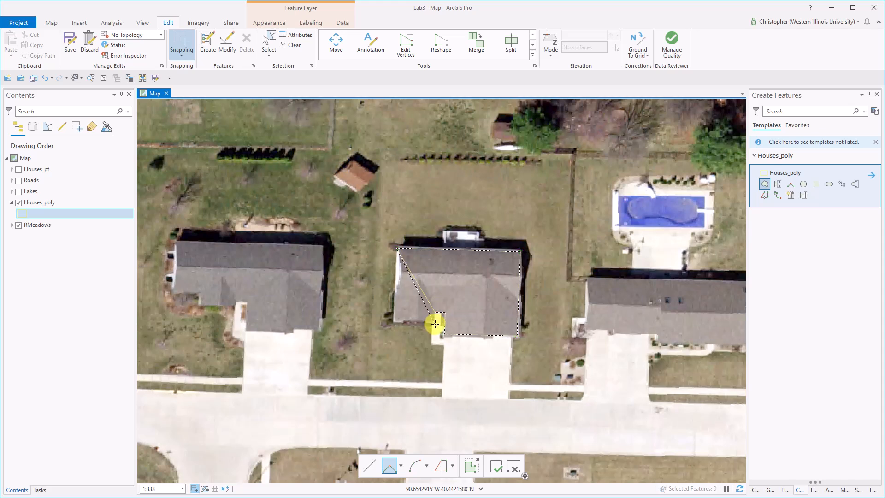
{"action": "left_click", "coordinate": [435, 323]}
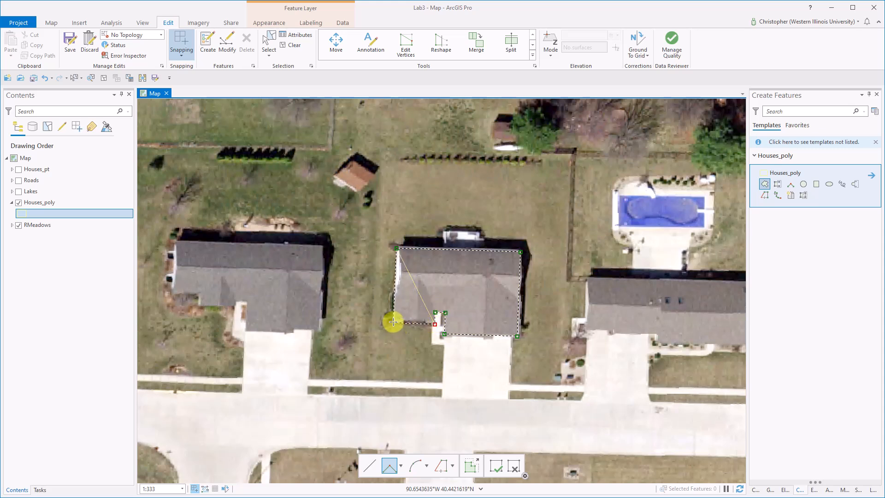
{"action": "right_click", "coordinate": [393, 322]}
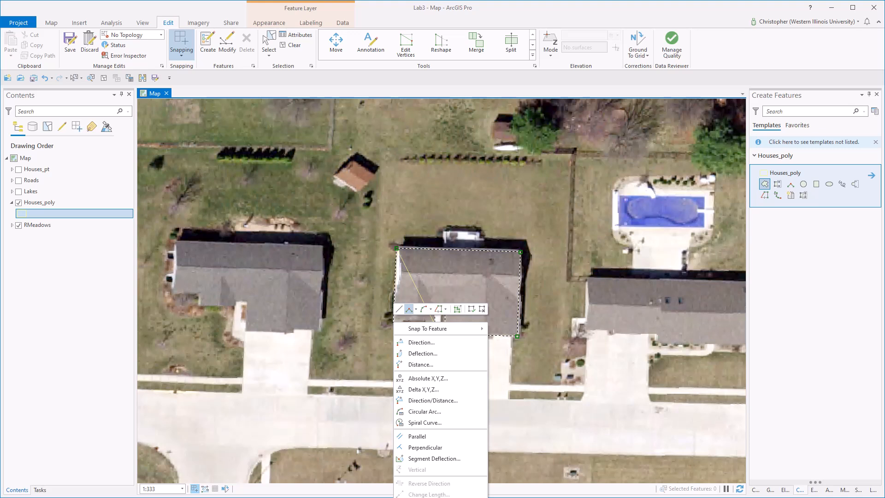
{"action": "key", "text": "F2"}
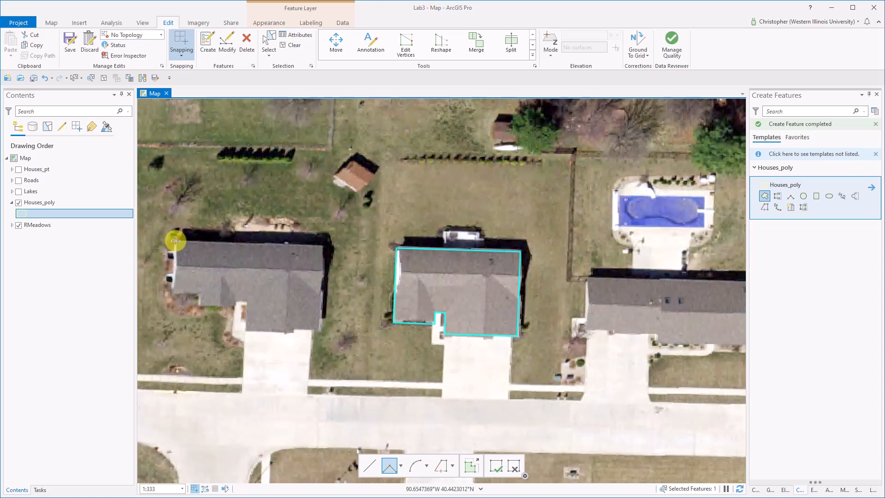
- Digitize the roof outline of the house west of the middle one as a right-angled Houses_poly polygon, following its stepped front corners, and finish the sketch
{"action": "left_click", "coordinate": [175, 240]}
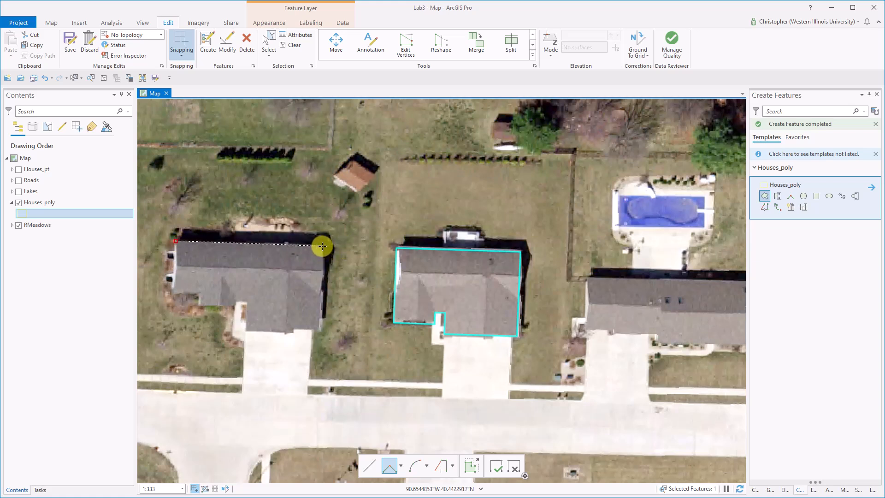
{"action": "left_click", "coordinate": [322, 246]}
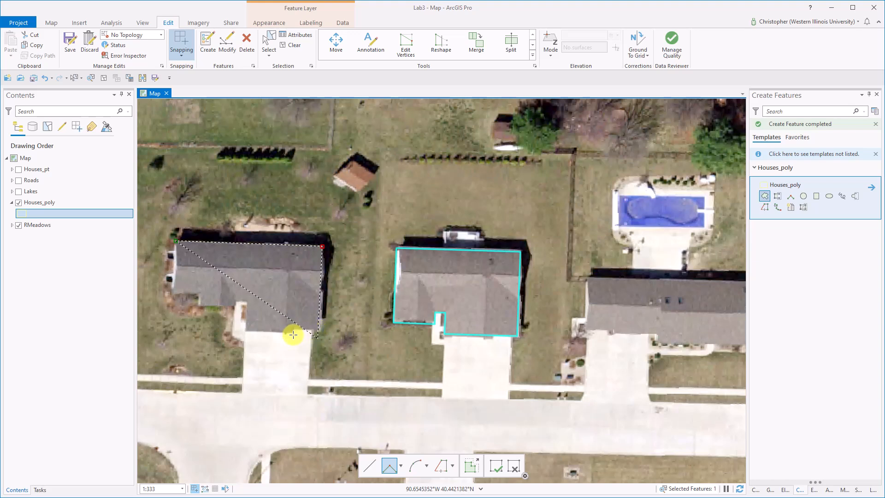
{"action": "left_click", "coordinate": [317, 330]}
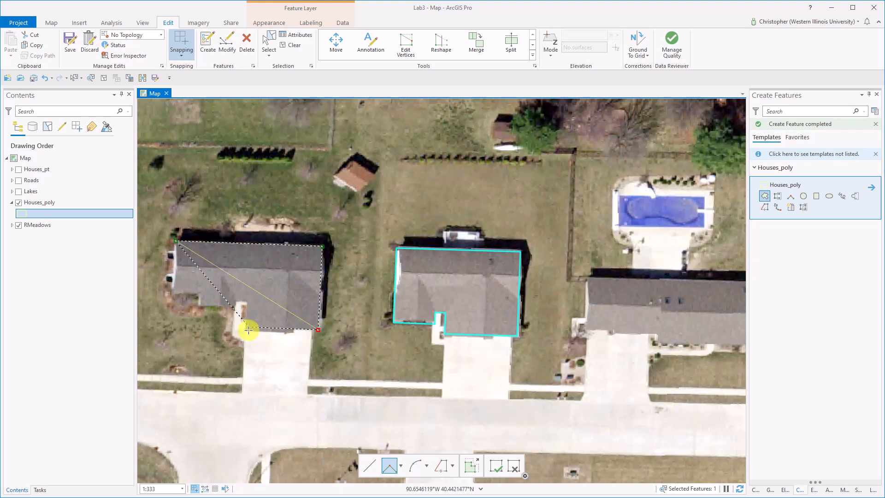
{"action": "left_click", "coordinate": [247, 328]}
{"action": "left_click", "coordinate": [248, 300]}
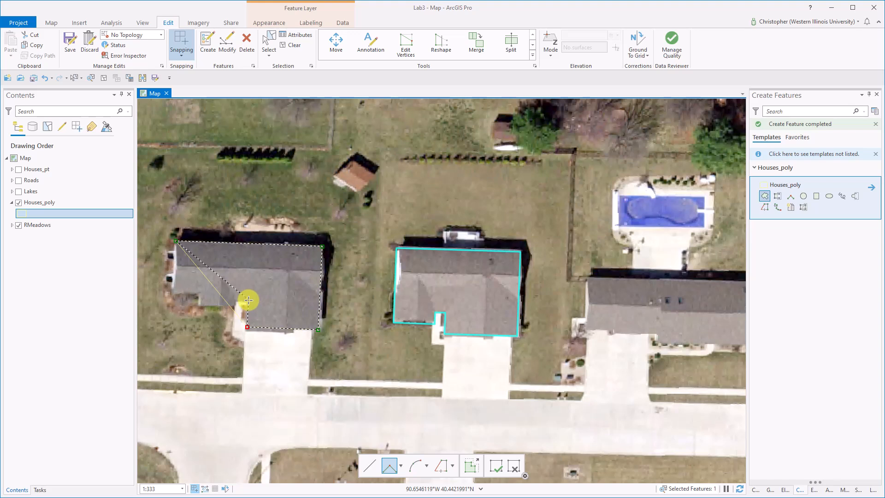
{"action": "left_click", "coordinate": [233, 300]}
{"action": "left_click", "coordinate": [233, 306]}
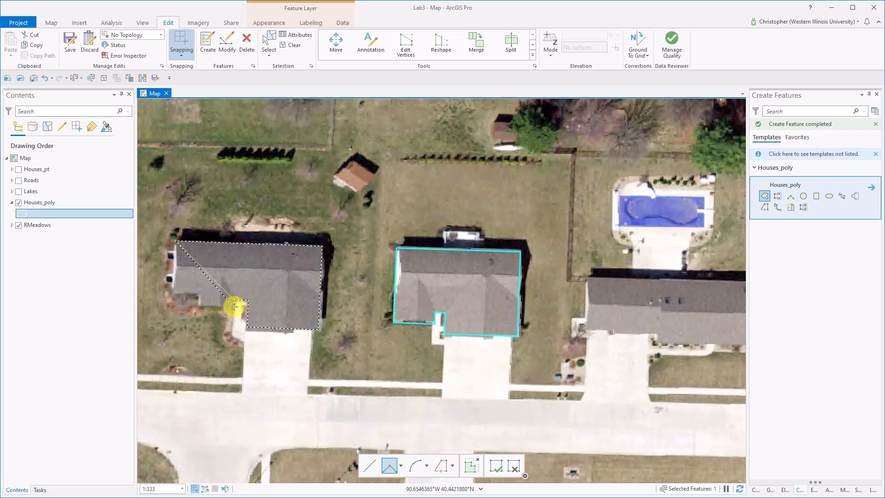
{"action": "left_click", "coordinate": [199, 305]}
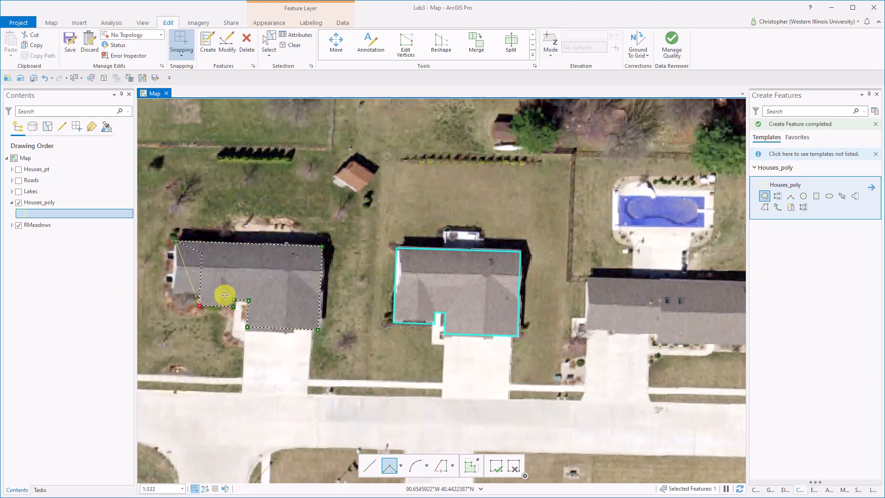
{"action": "left_click", "coordinate": [198, 293]}
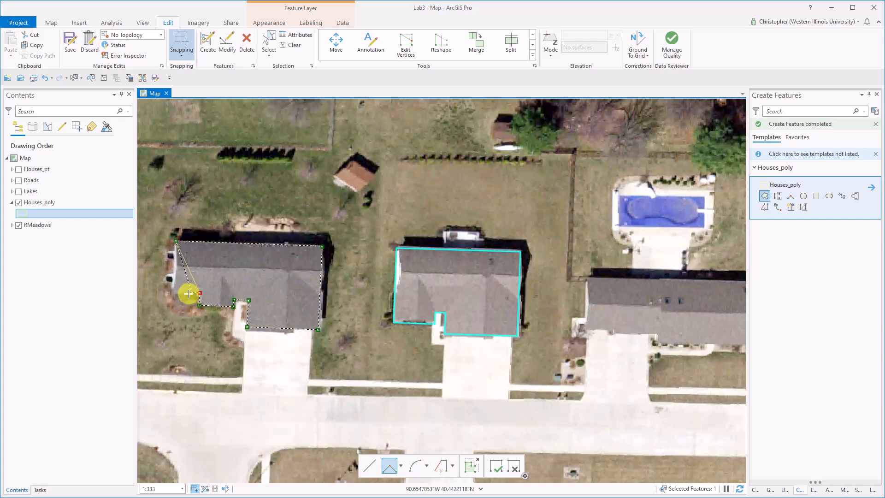
{"action": "right_click", "coordinate": [178, 292]}
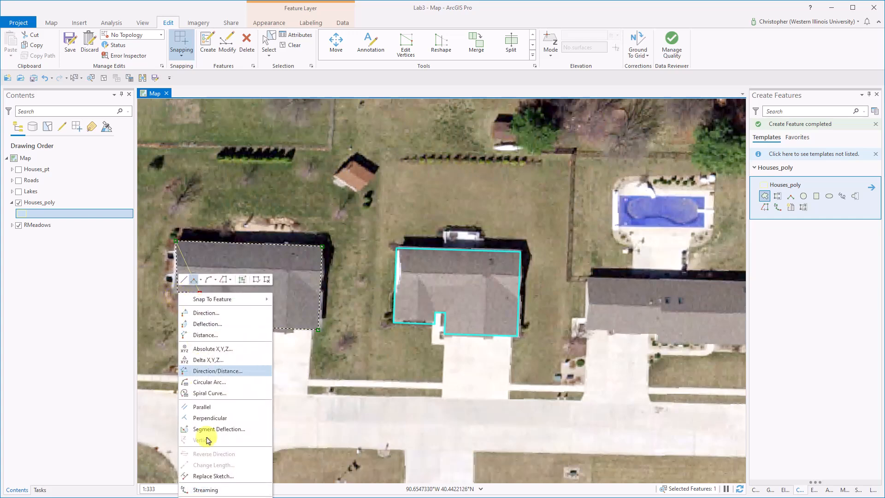
{"action": "key", "text": "F2"}
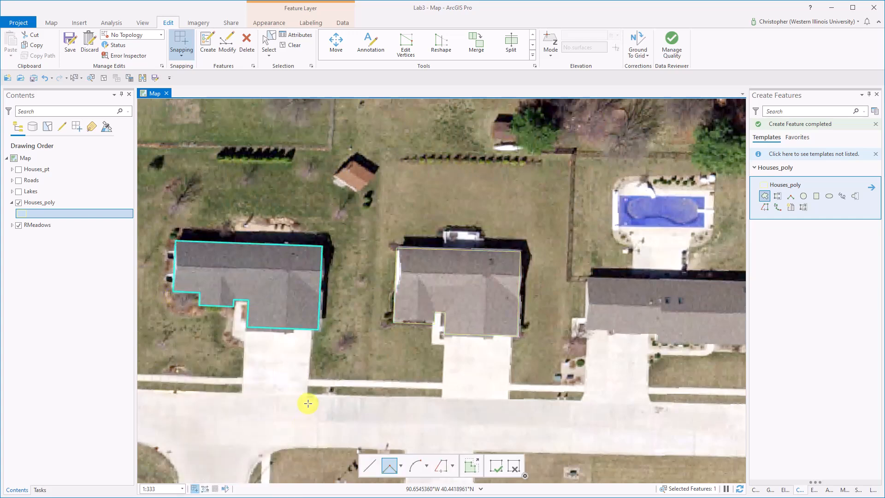
- Hide the RMeadows imagery layer and clear the selected house polygon
{"action": "left_click", "coordinate": [19, 224]}
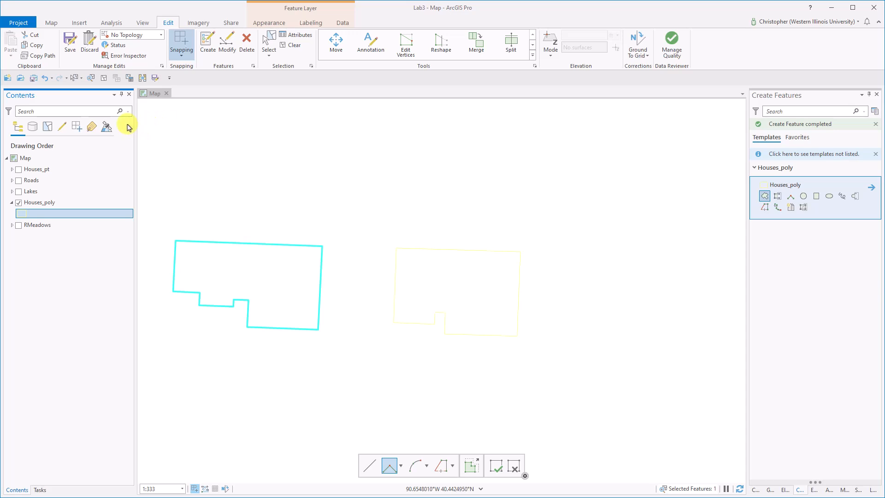
{"action": "left_click", "coordinate": [105, 78]}
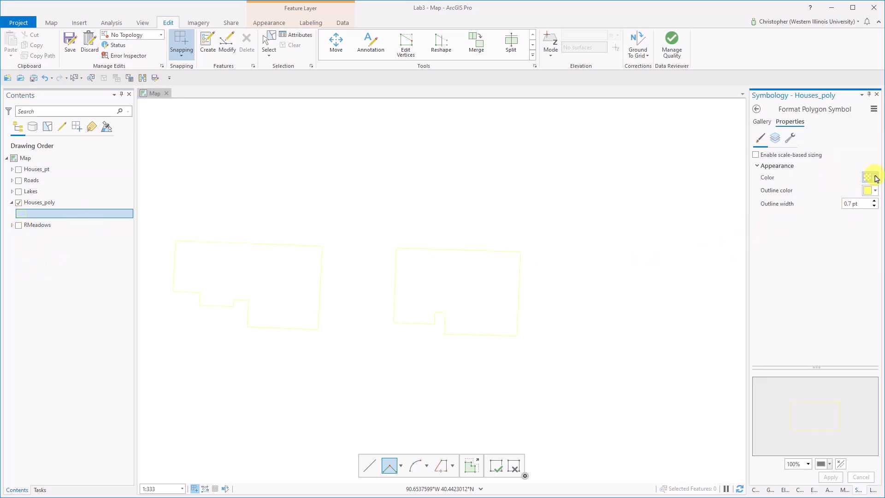
- Give the Houses_poly symbol a light yellow-orange fill with a dark gray outline and apply it
{"action": "left_click", "coordinate": [870, 179]}
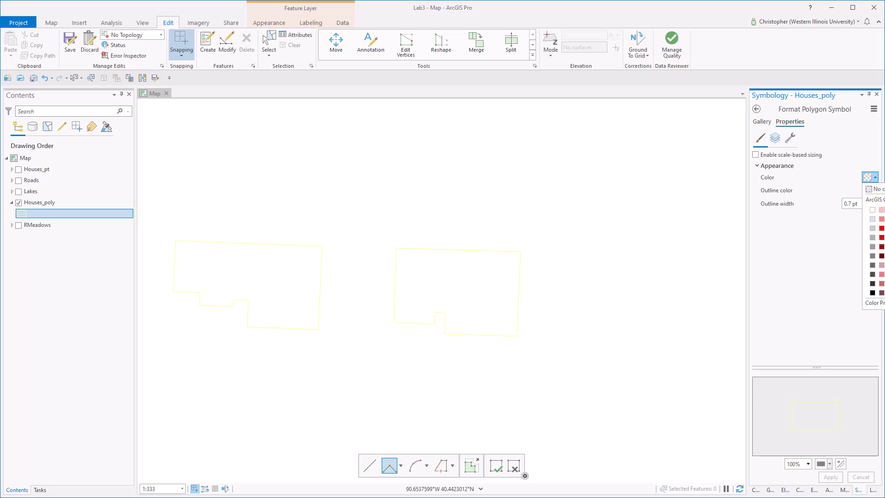
{"action": "left_click", "coordinate": [872, 219]}
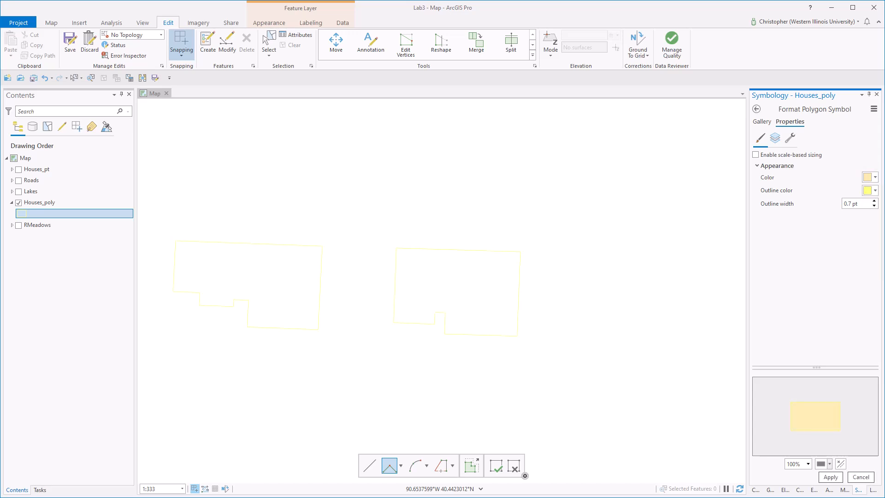
{"action": "left_click", "coordinate": [875, 191]}
{"action": "left_click", "coordinate": [872, 294]}
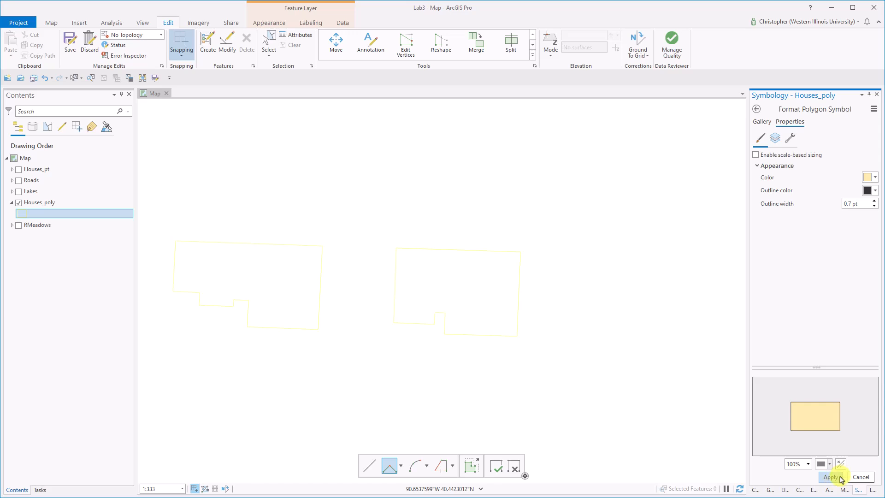
{"action": "left_click", "coordinate": [837, 479]}
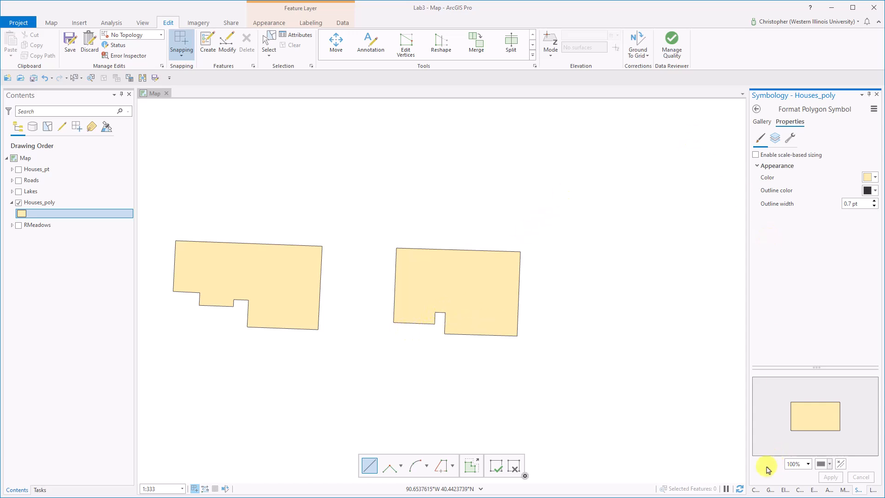
- Draw a four-cornered Houses_poly polygon with straight segments in the empty area northeast of the middle house and finish the sketch
{"action": "left_click", "coordinate": [207, 43]}
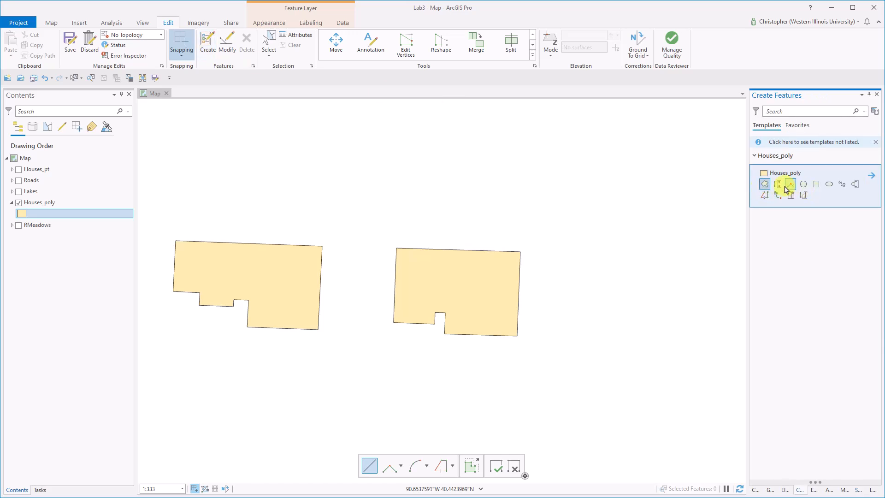
{"action": "left_click", "coordinate": [765, 184]}
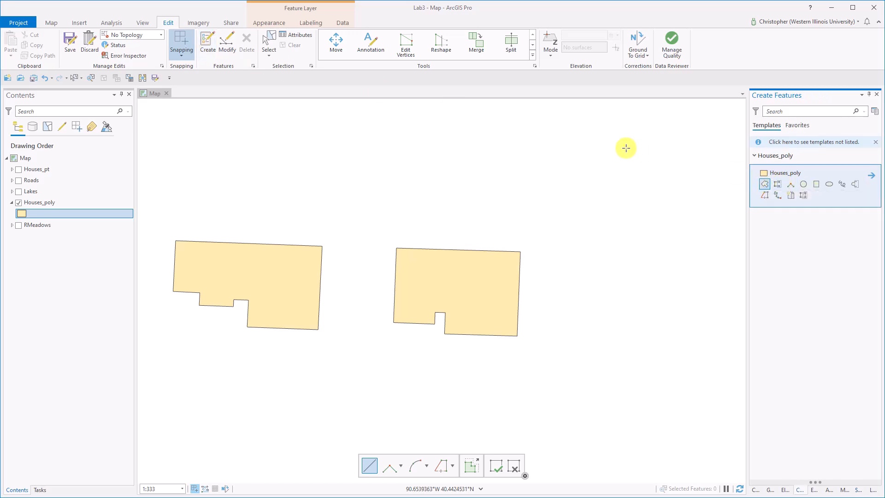
{"action": "left_click", "coordinate": [554, 139]}
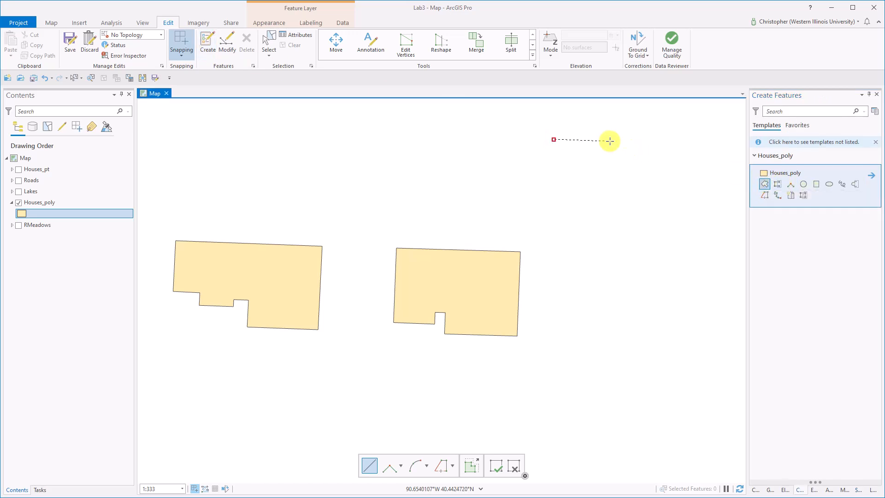
{"action": "left_click", "coordinate": [637, 139]}
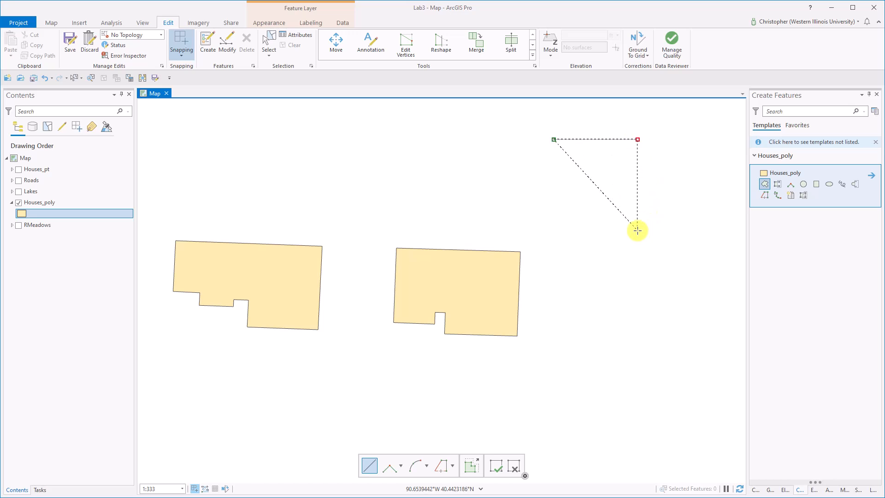
{"action": "left_click", "coordinate": [637, 228]}
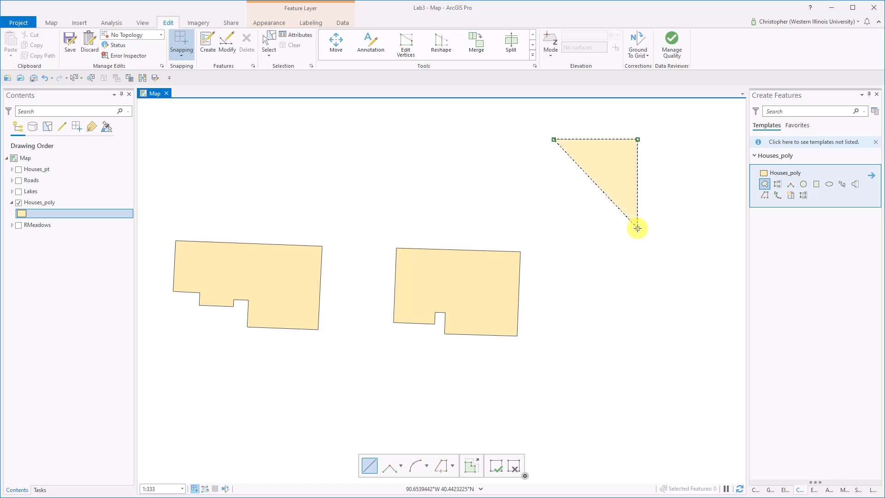
{"action": "double_click", "coordinate": [563, 225]}
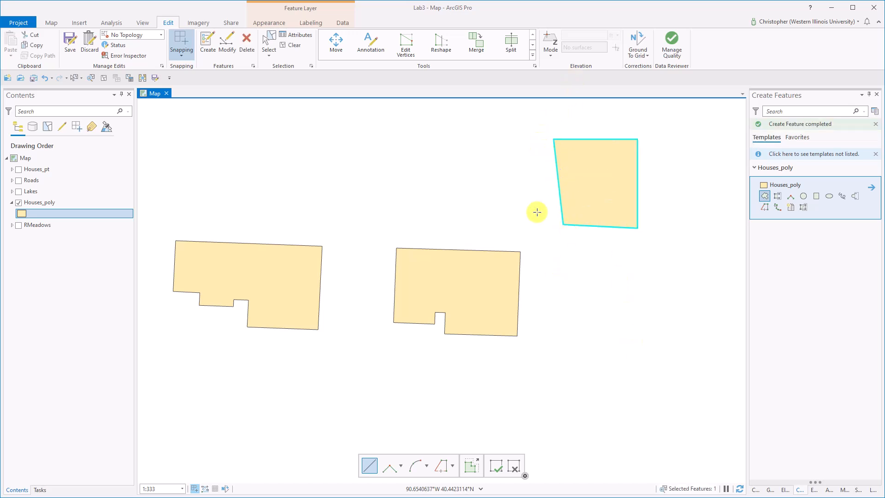
- Clear the selection, then select the four-cornered polygon northeast of the middle house and delete it
{"action": "left_click", "coordinate": [270, 41]}
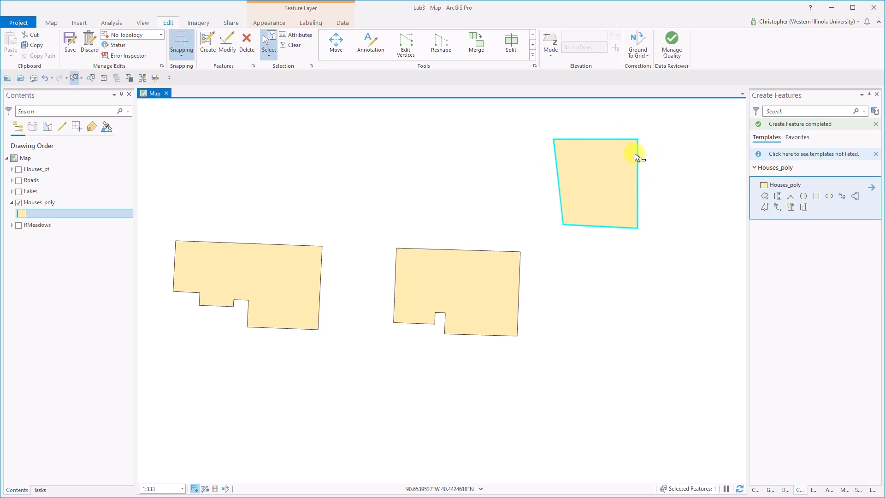
{"action": "left_click", "coordinate": [654, 344]}
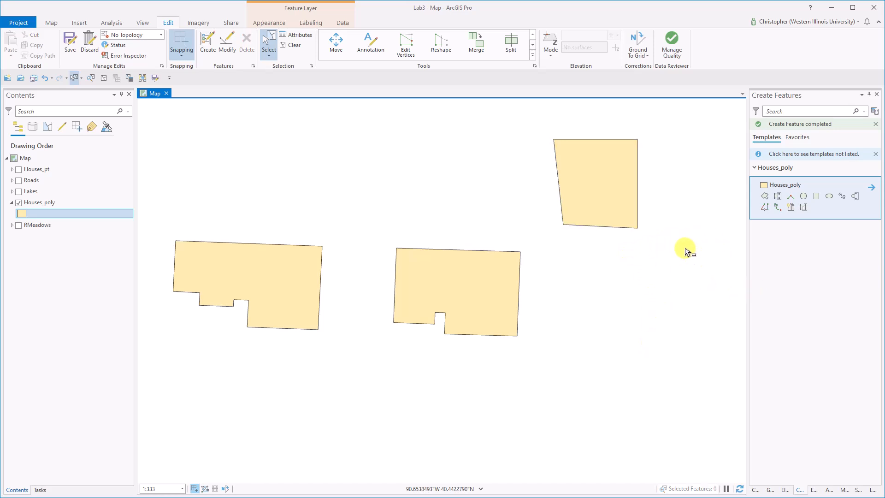
{"action": "left_click", "coordinate": [631, 220]}
{"action": "key", "text": "Delete"}
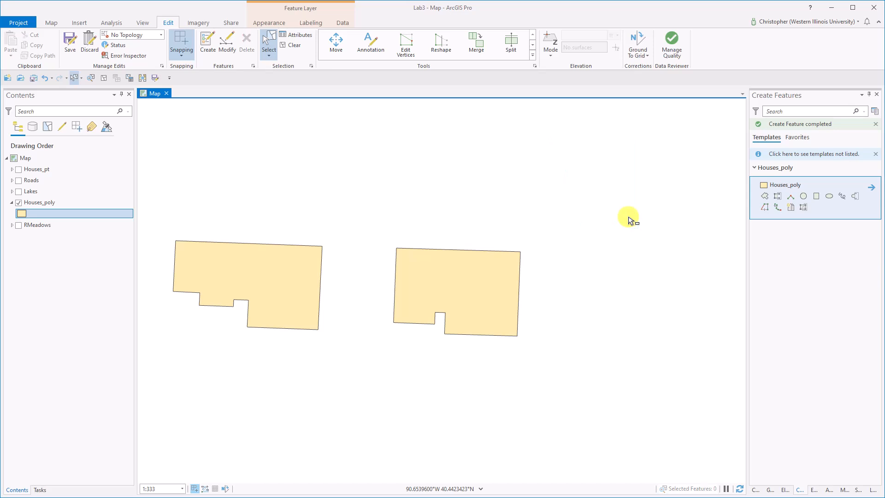
- Show the RMeadows imagery layer beneath the house polygons again
{"action": "left_click", "coordinate": [19, 225]}
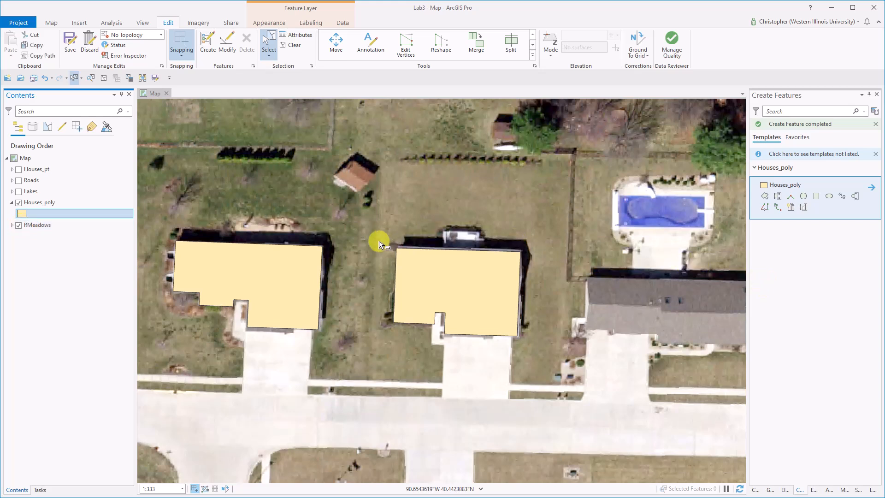